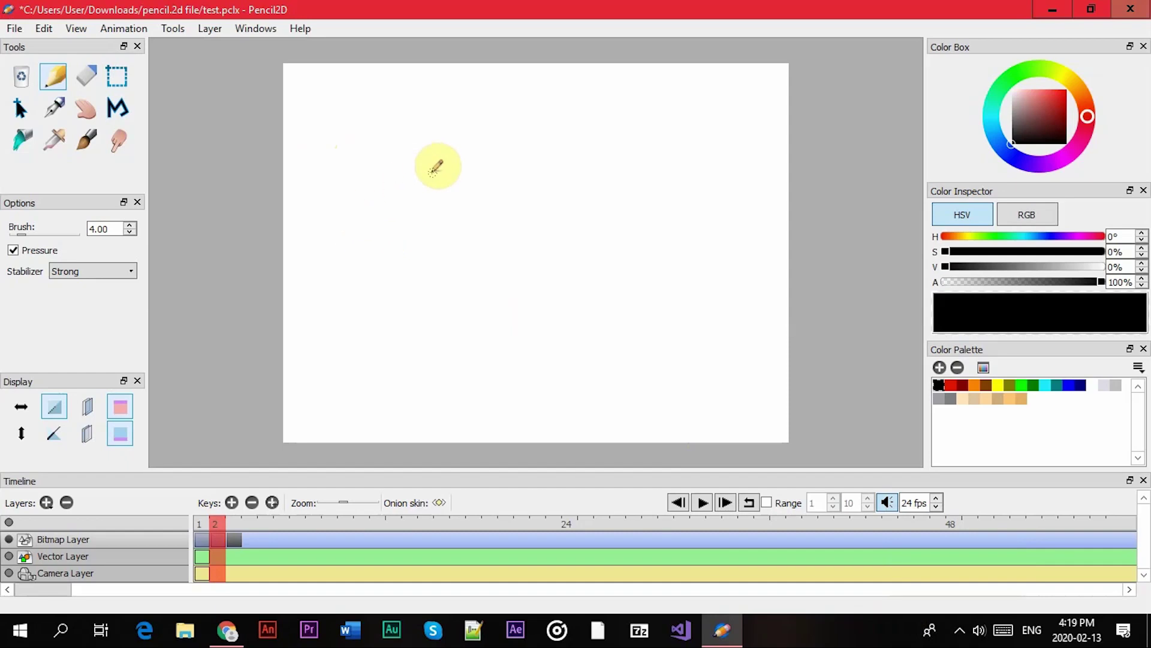
# - Step between frames 1 and 3 to view their sketches, ending on blank frame 2
pyautogui.press('.')
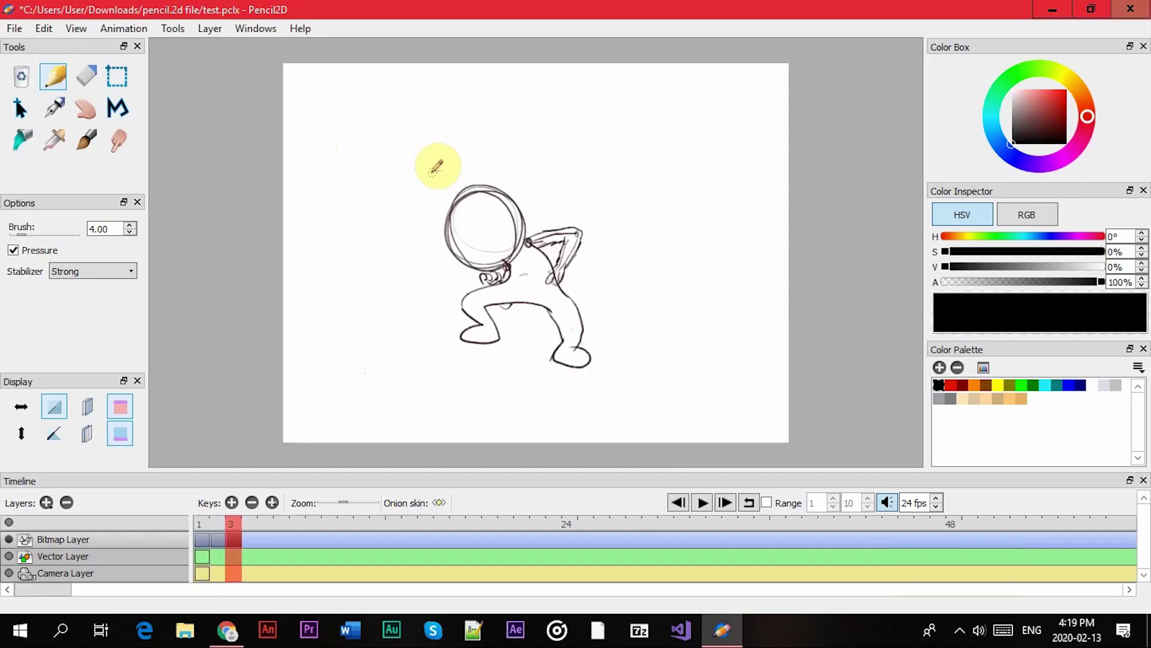
pyautogui.press(',')
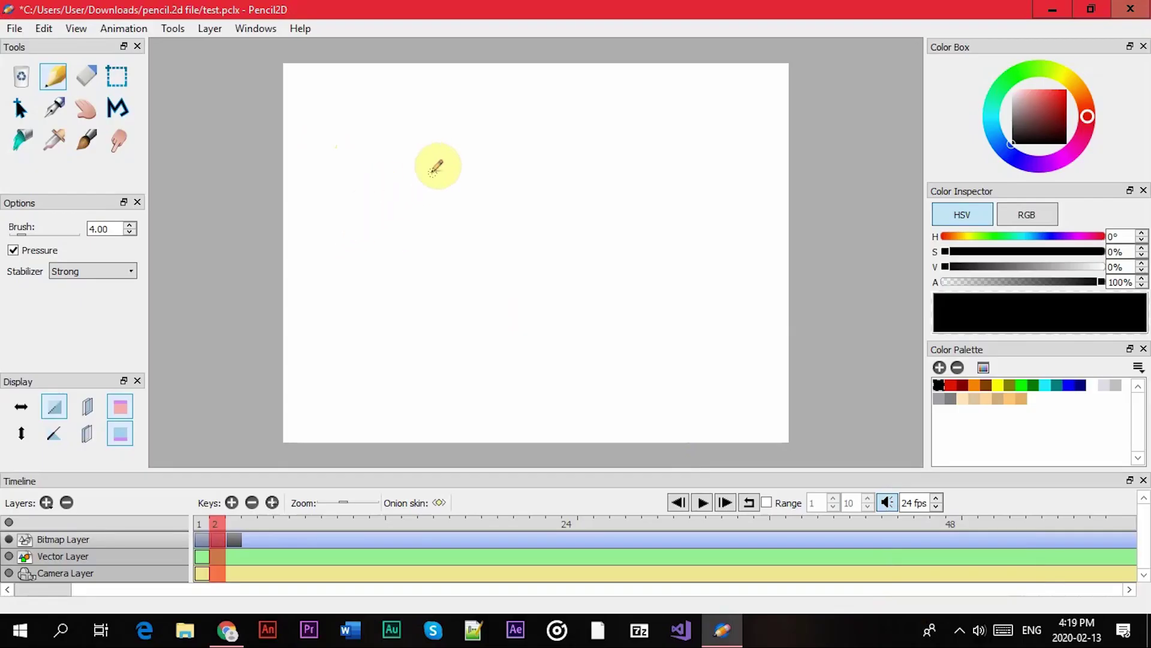
pyautogui.press('Left')
pyautogui.press('Right')
pyautogui.press('Right')
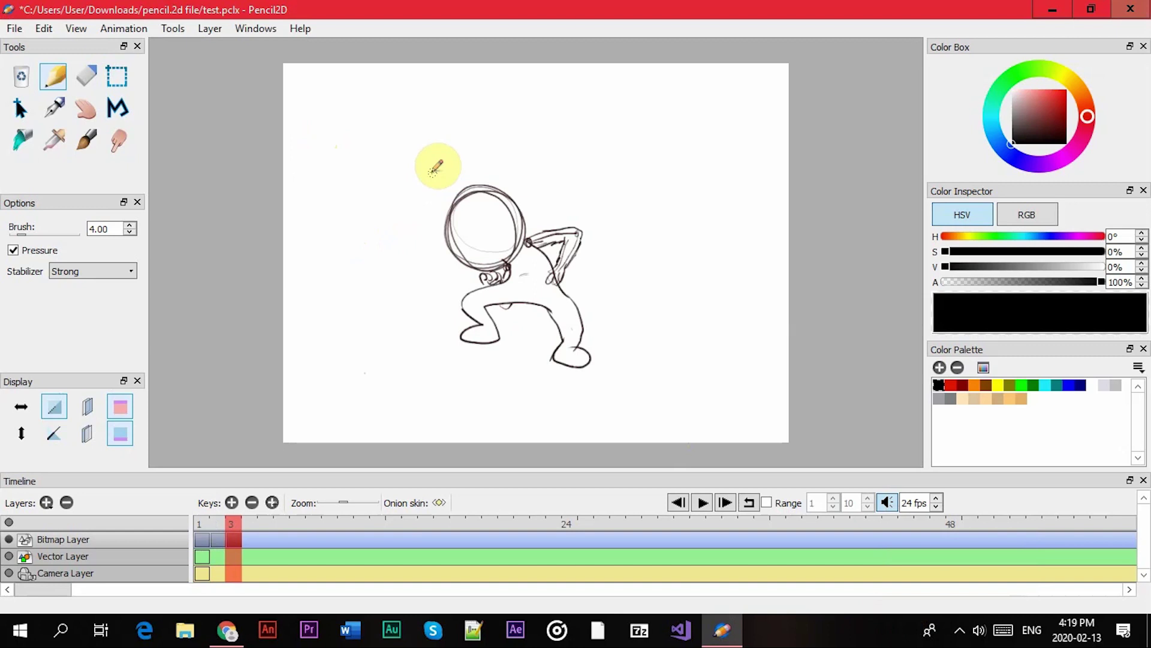
pyautogui.press('Left')
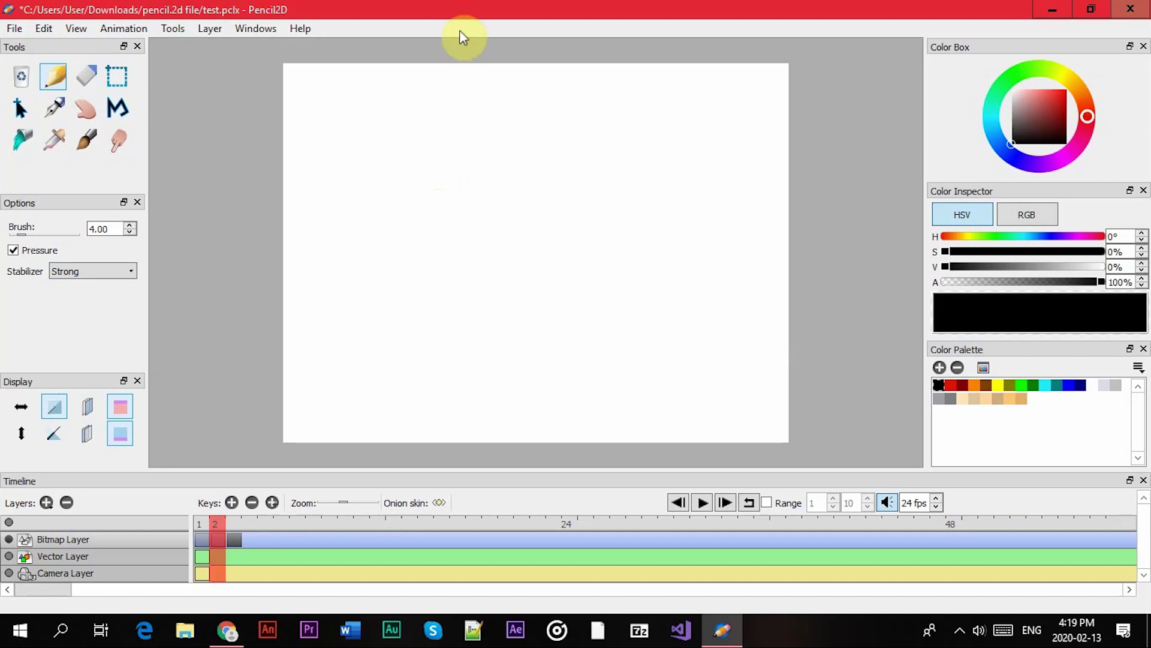
# - Turn on the previous-frame onion skin from the View > Onion Skin menu
pyautogui.click(78, 29)
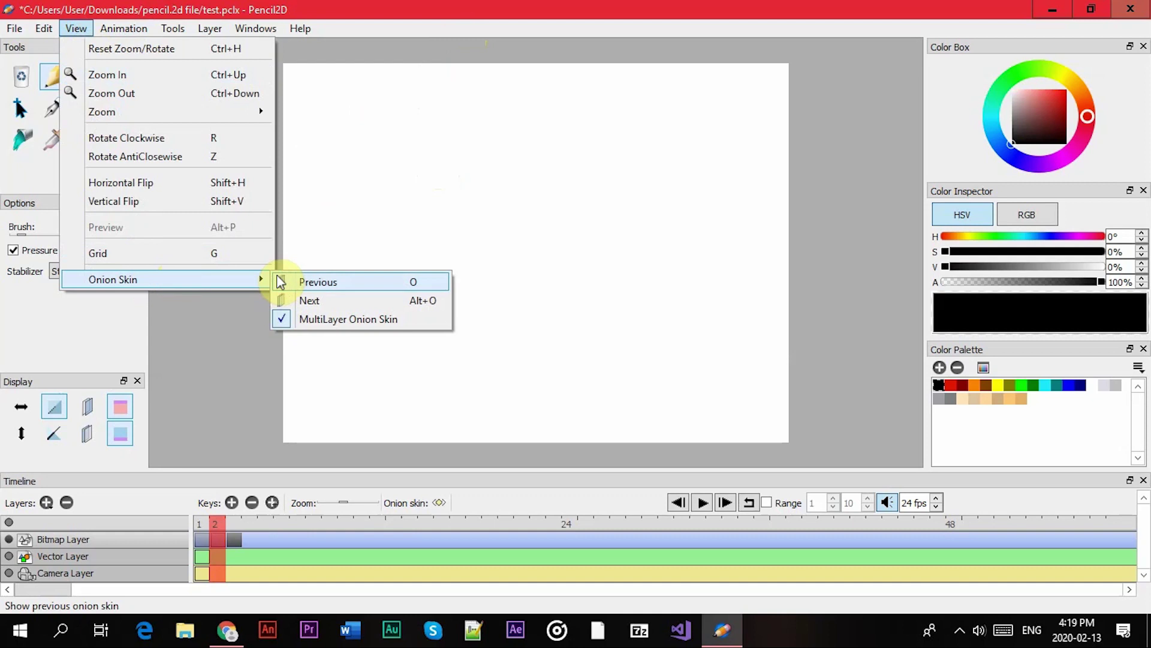
pyautogui.moveTo(113, 279)
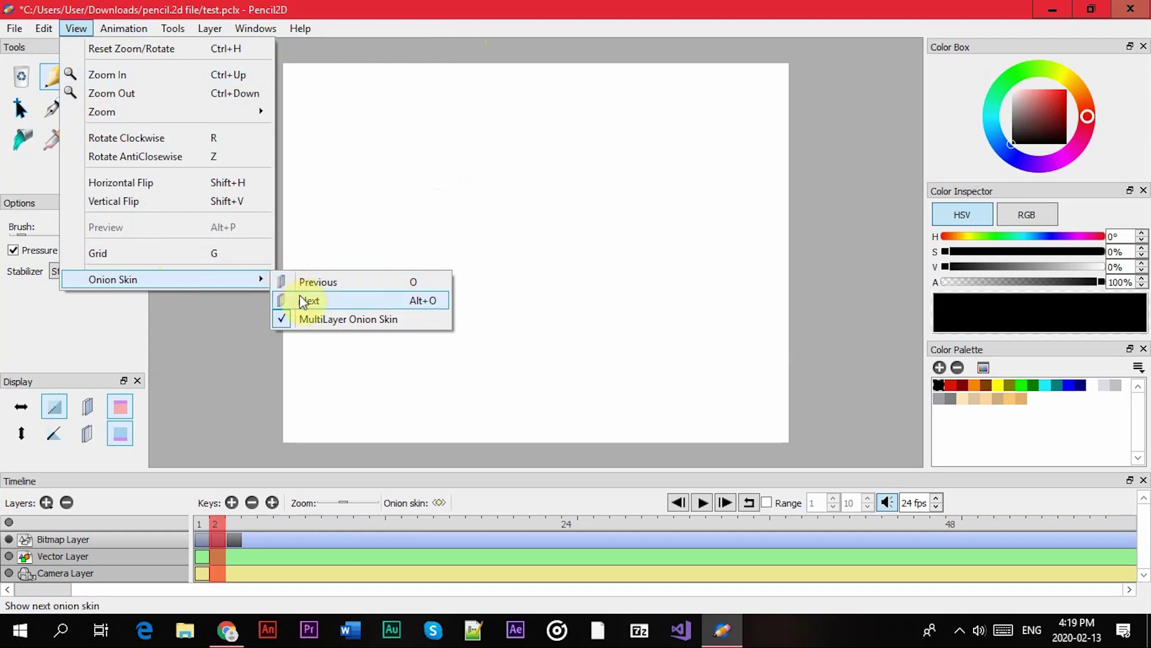
pyautogui.click(307, 283)
pyautogui.click(76, 29)
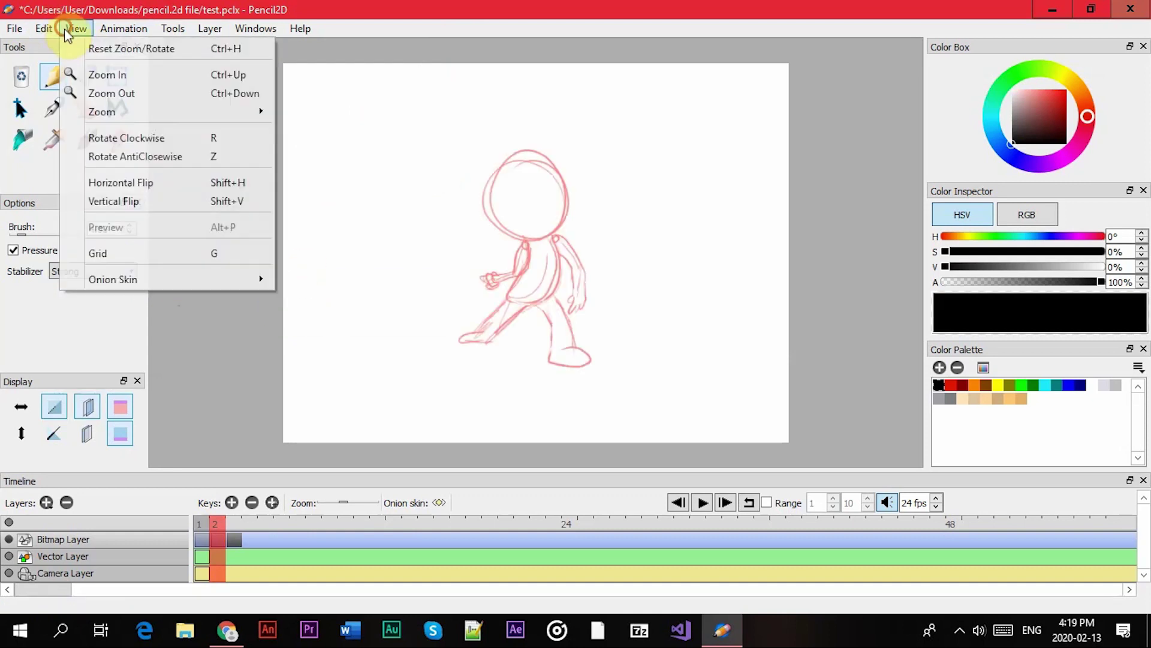
# - Enable the next-frame onion skin and toggle the previous-frame skin off and on
pyautogui.click(310, 301)
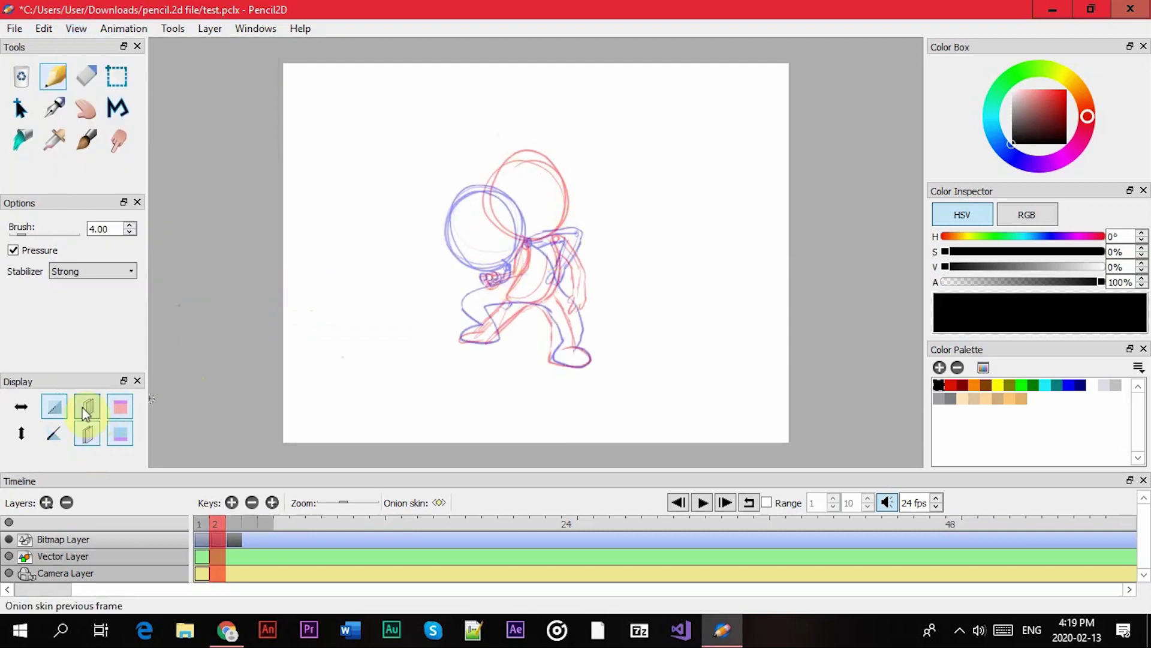
pyautogui.click(90, 432)
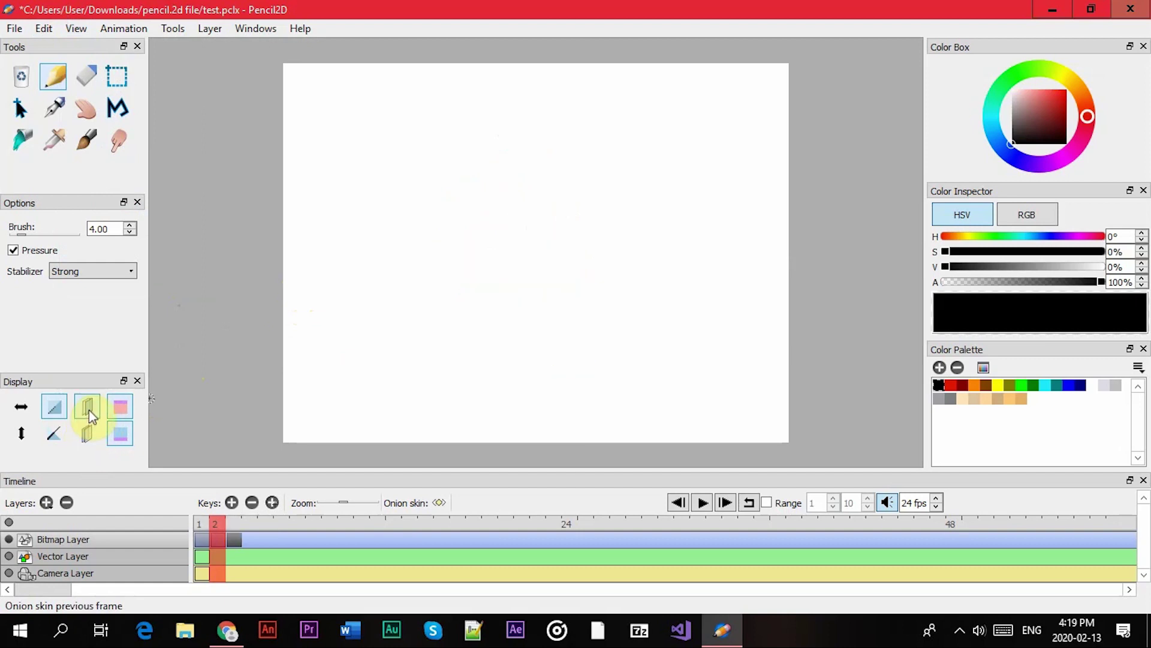
pyautogui.click(90, 410)
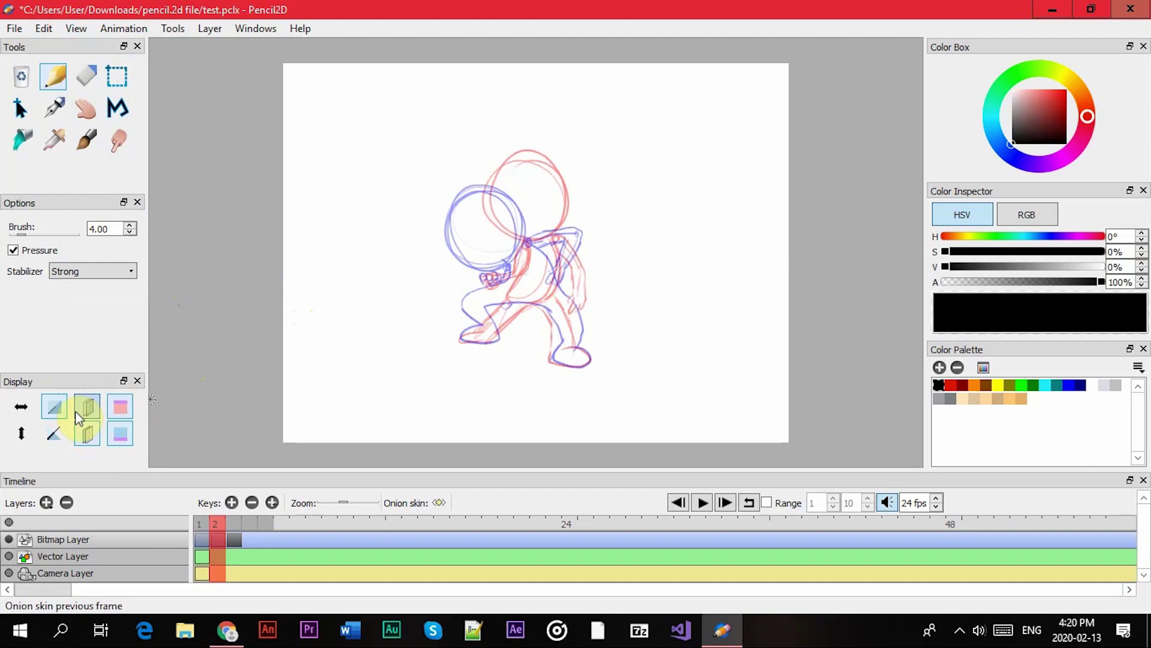
pyautogui.click(87, 410)
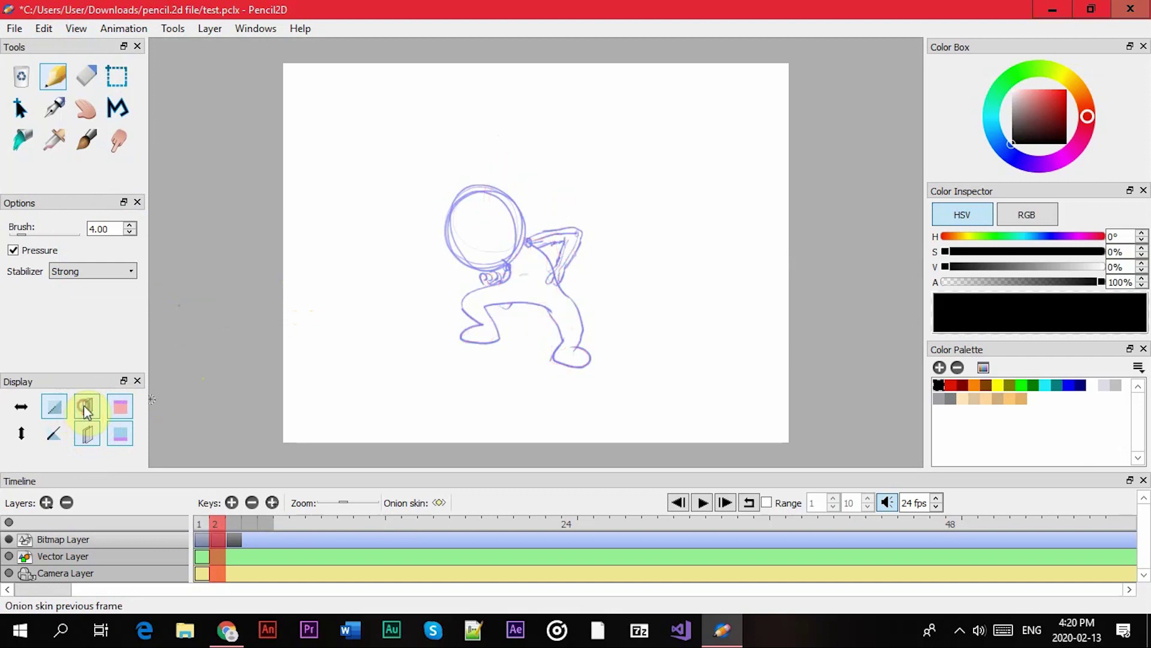
pyautogui.click(87, 410)
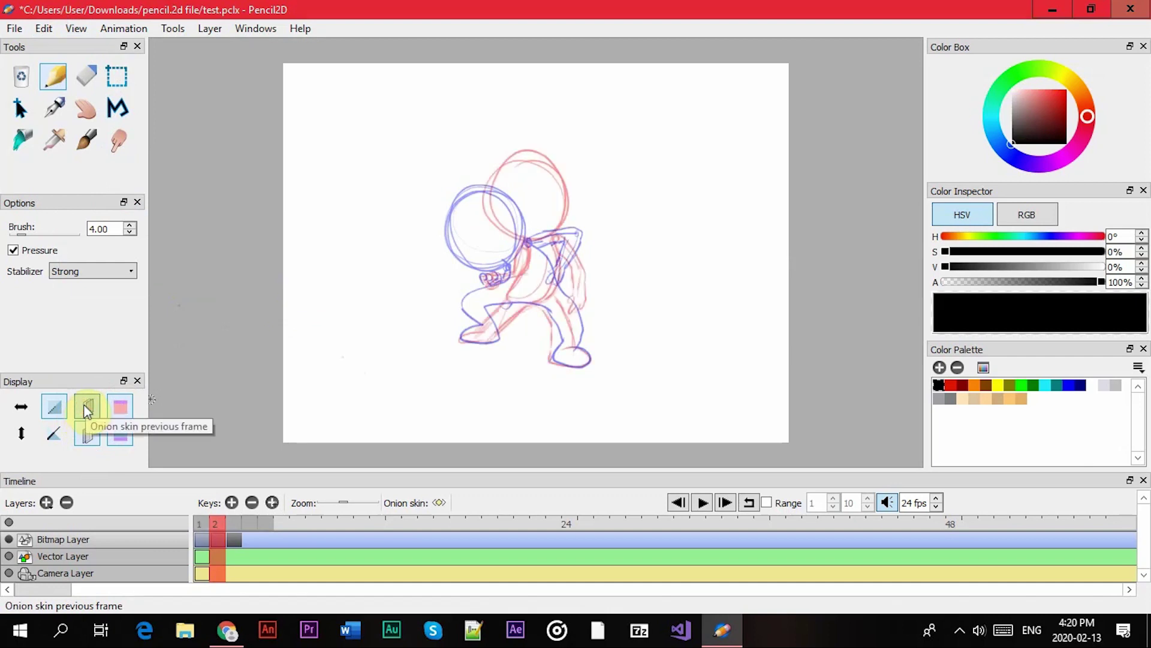
# - Toggle the previous- and next-frame onion skins, then show both in plain grey
pyautogui.click(95, 429)
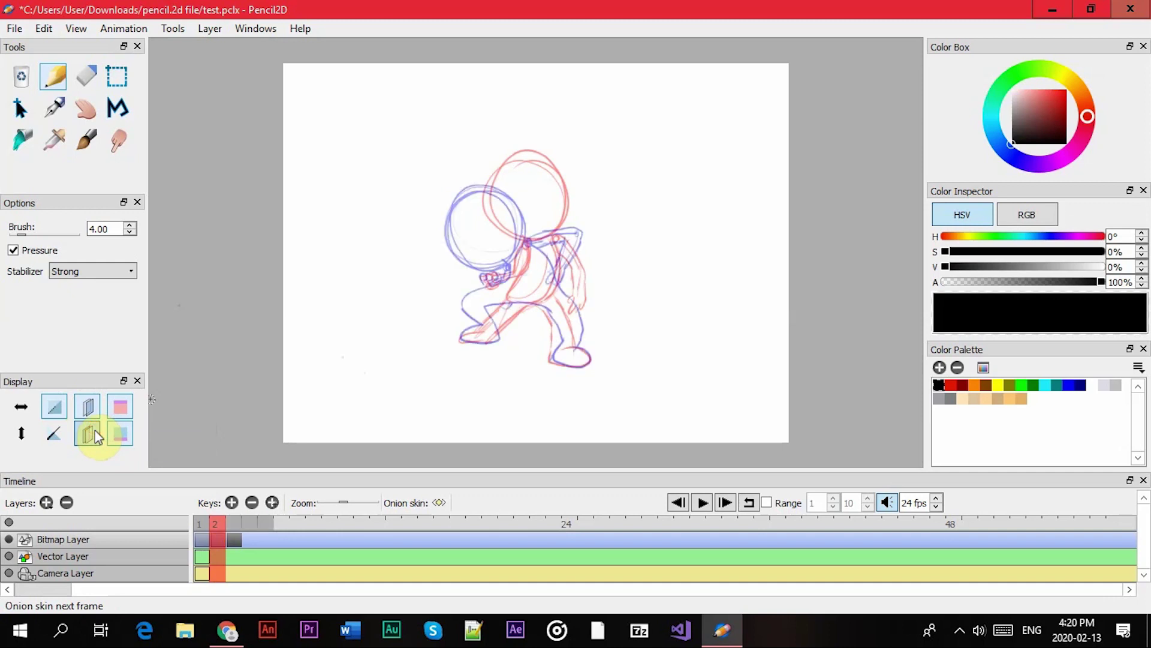
pyautogui.click(94, 430)
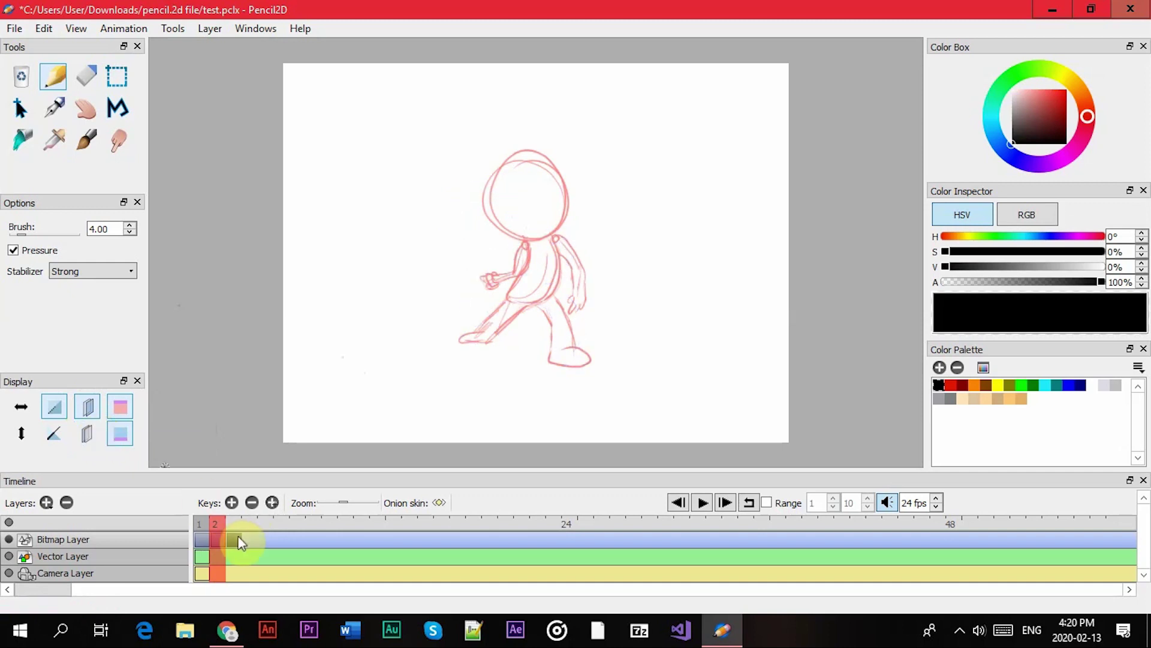
pyautogui.click(88, 431)
pyautogui.click(90, 432)
pyautogui.click(88, 407)
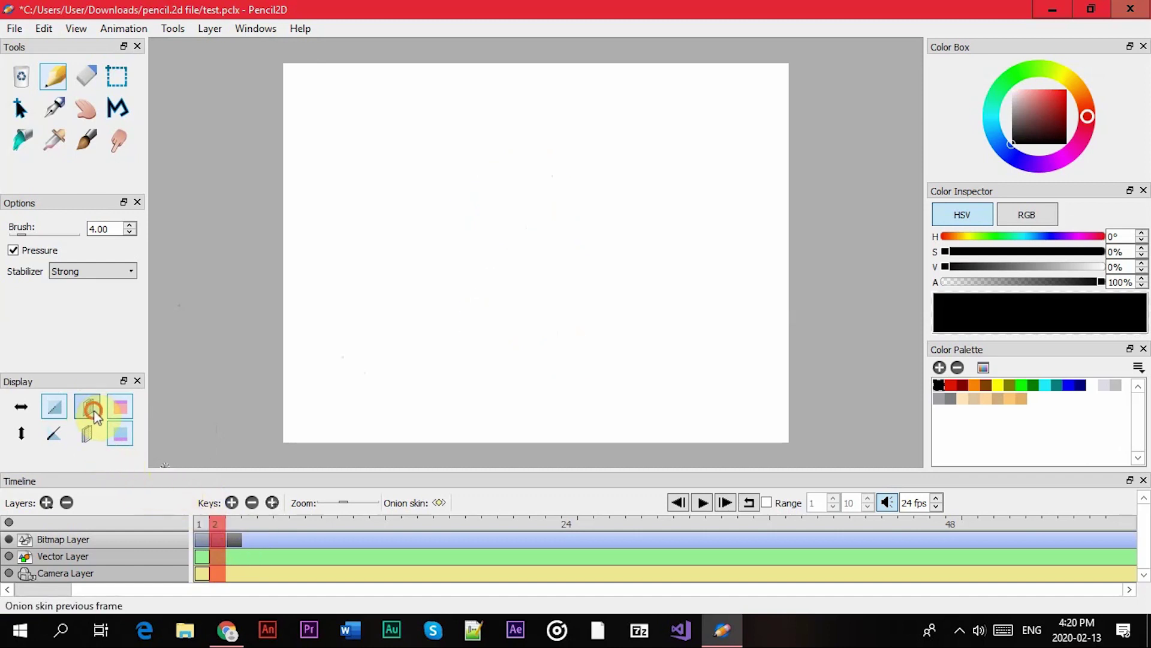
pyautogui.click(90, 406)
pyautogui.click(92, 436)
pyautogui.click(120, 407)
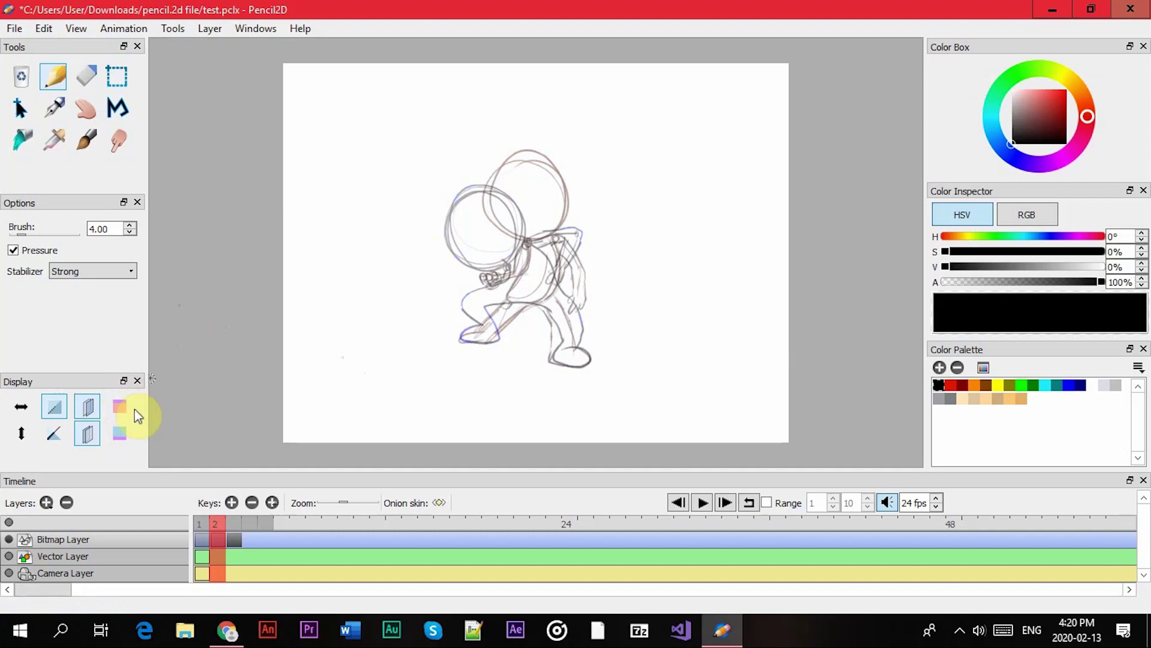
# - Tint the previous-frame onion skin red and the next-frame onion skin blue
pyautogui.click(118, 410)
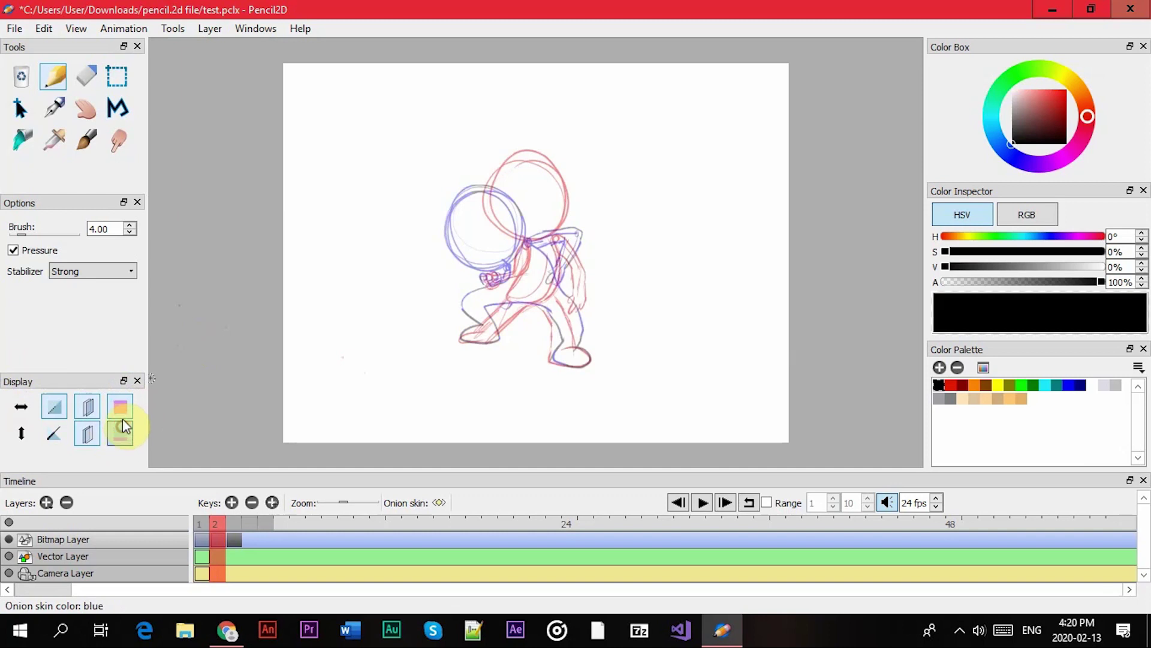
pyautogui.click(121, 430)
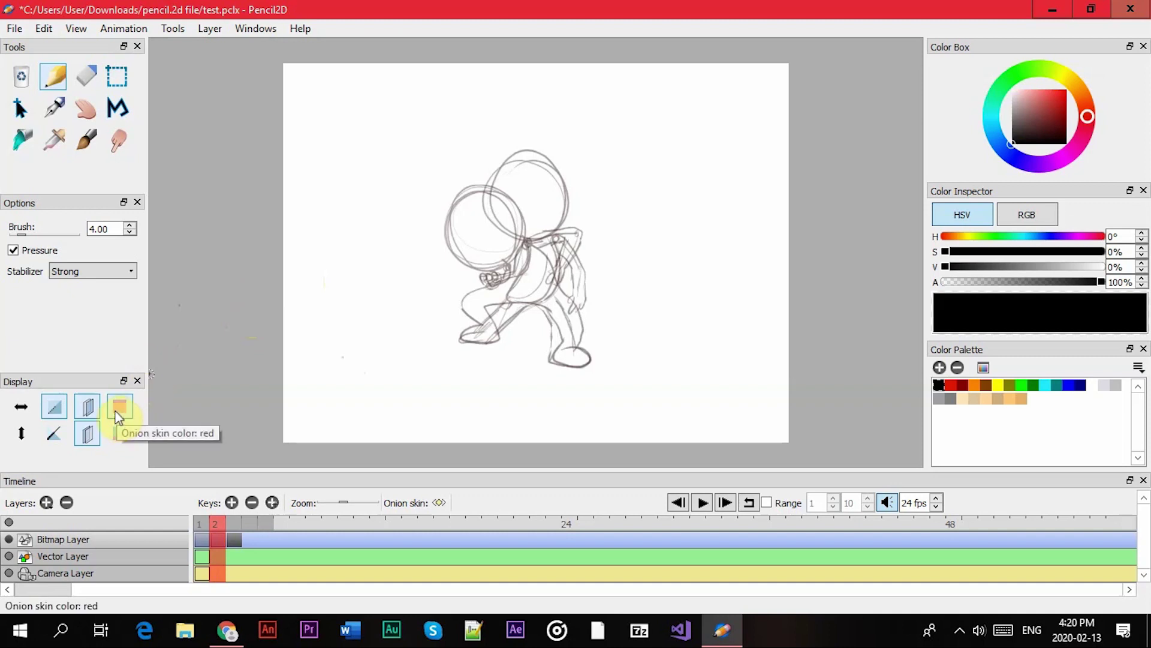
pyautogui.click(118, 413)
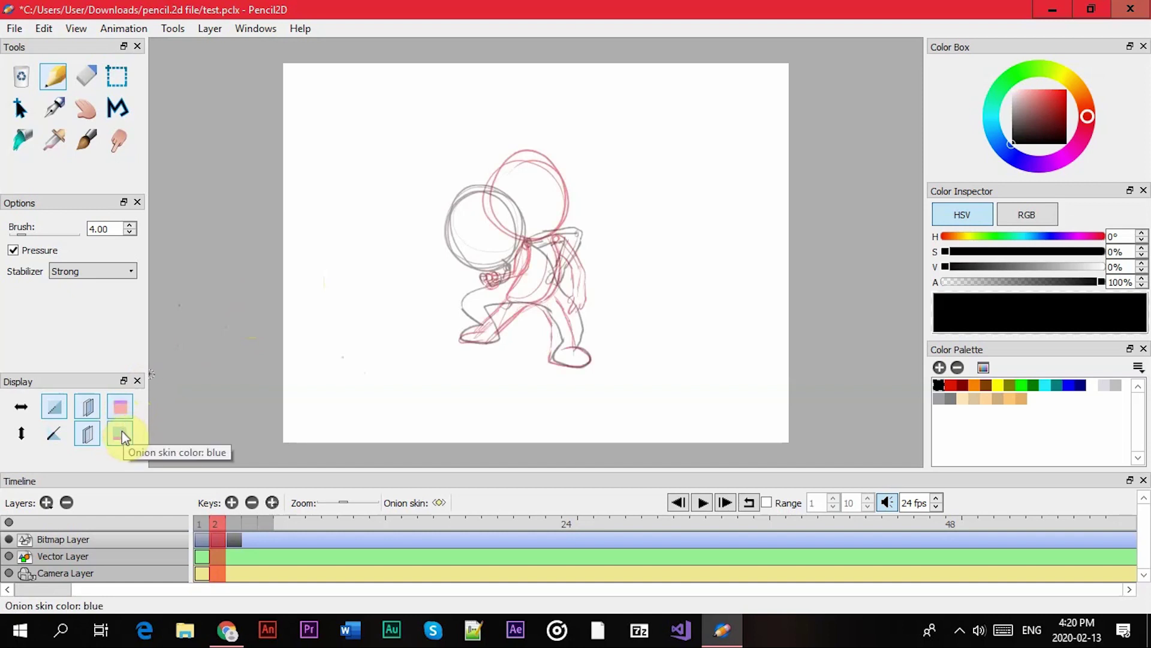
pyautogui.click(123, 432)
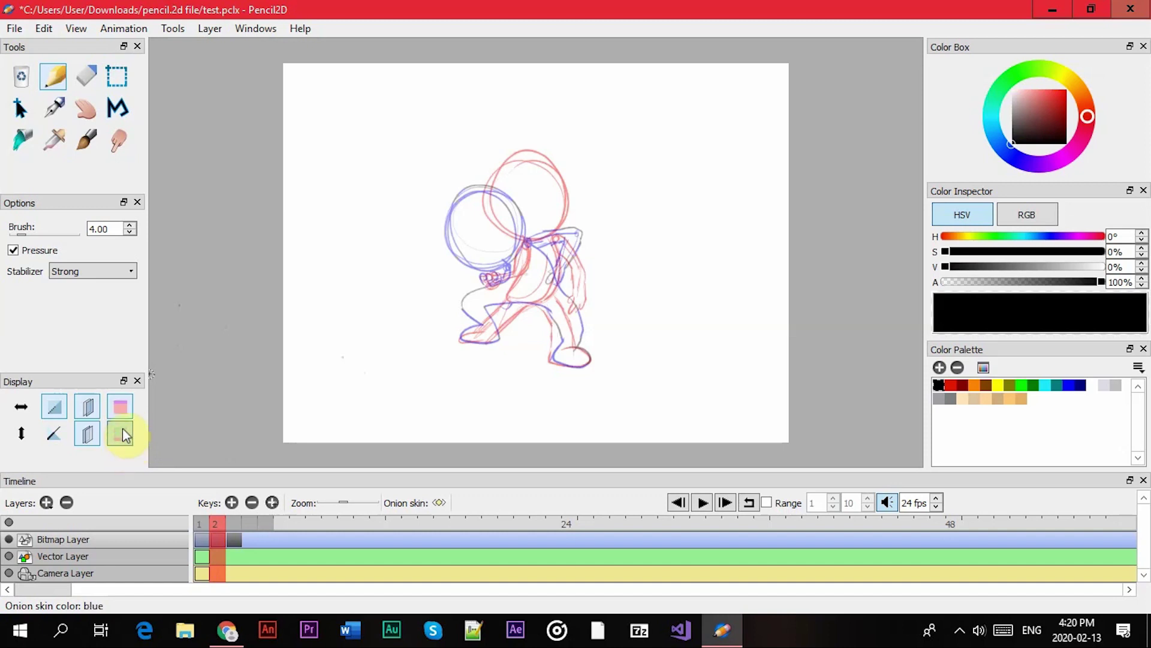
# - Step through the frames to preview the tinted onion skins, ending on frame 2
pyautogui.press('Left')
pyautogui.press('Right')
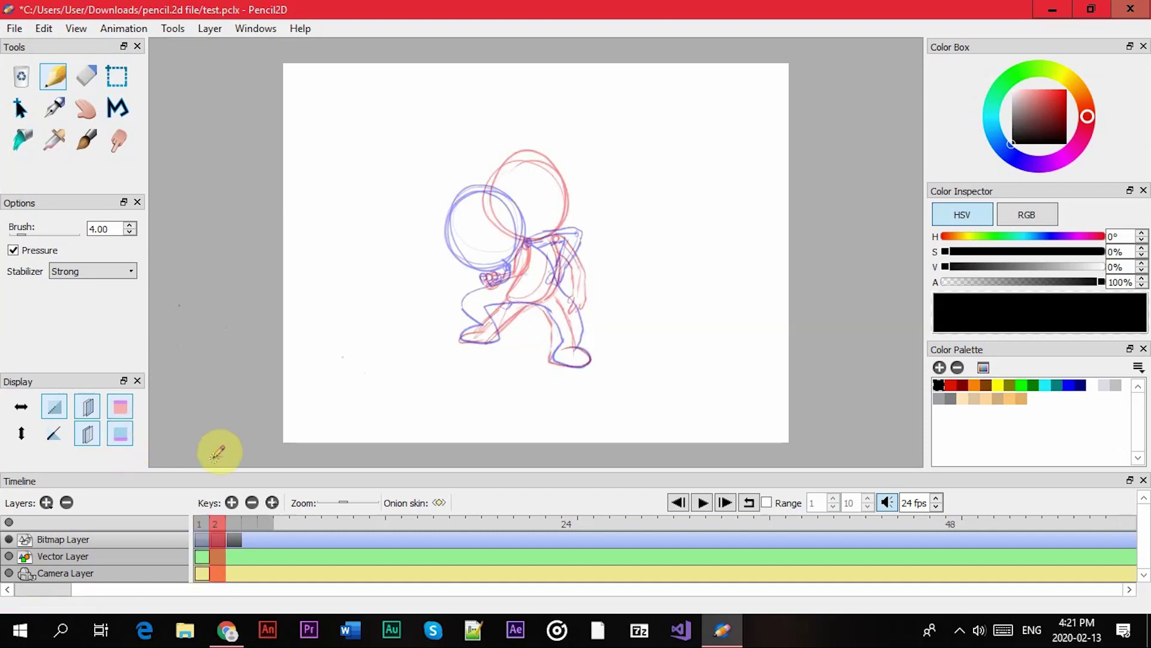
pyautogui.press('Right')
pyautogui.press('Left')
pyautogui.press('Left')
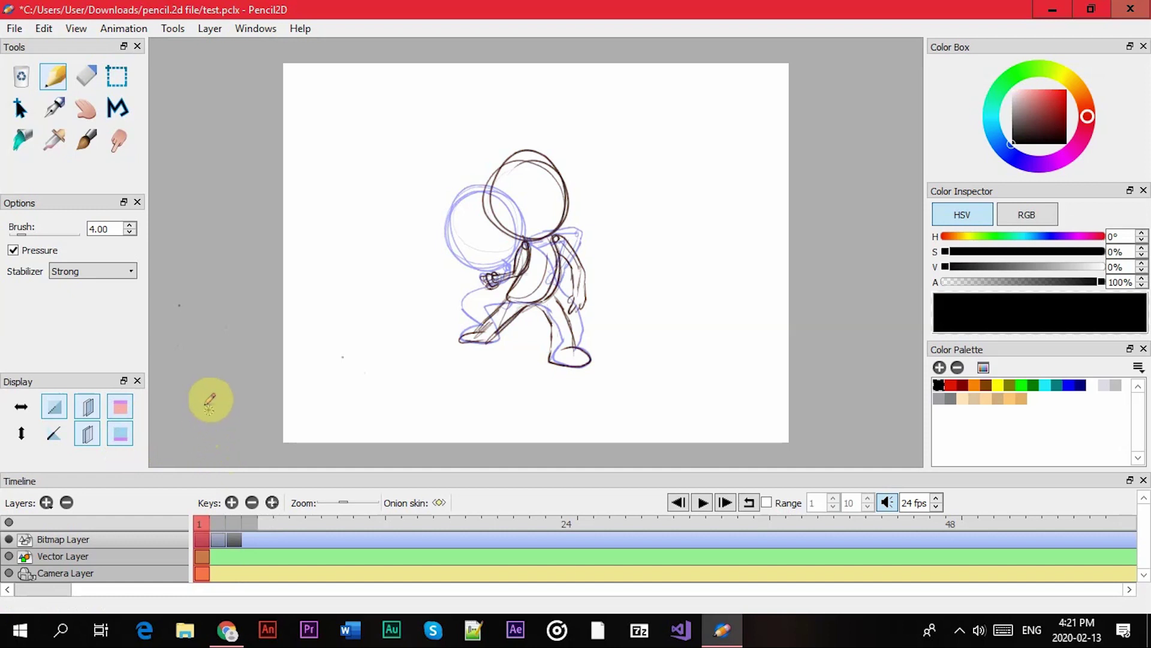
pyautogui.press('Right')
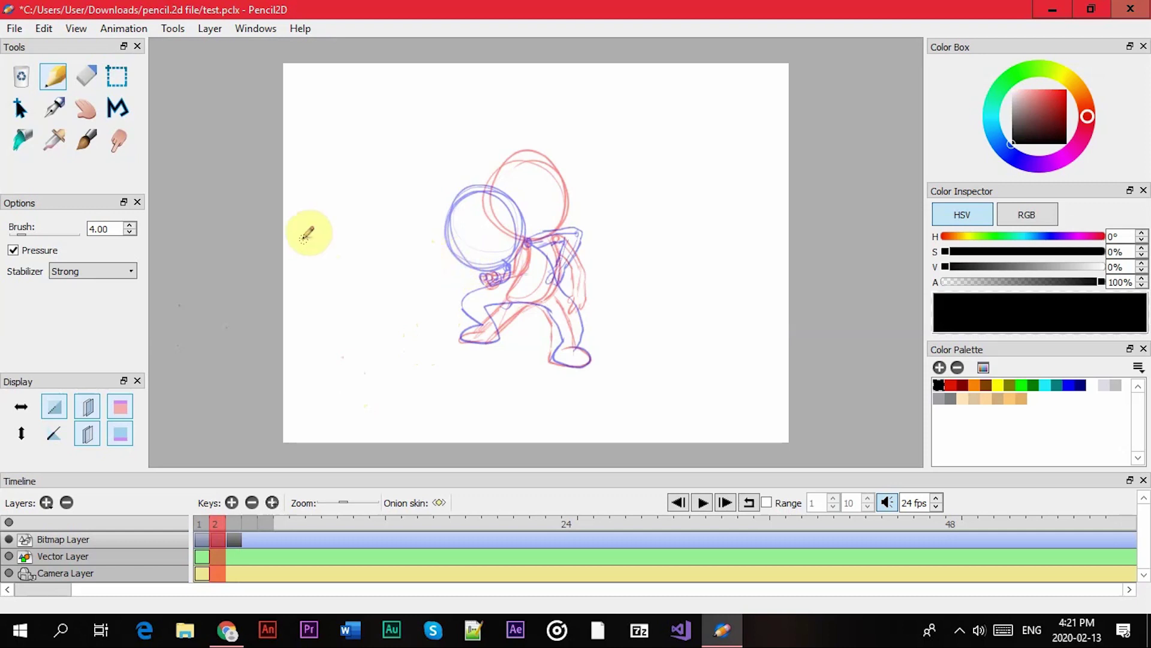
# - Open Preferences at the onion skin settings, select maximum onion opacity, and move the dialog aside
pyautogui.click(54, 28)
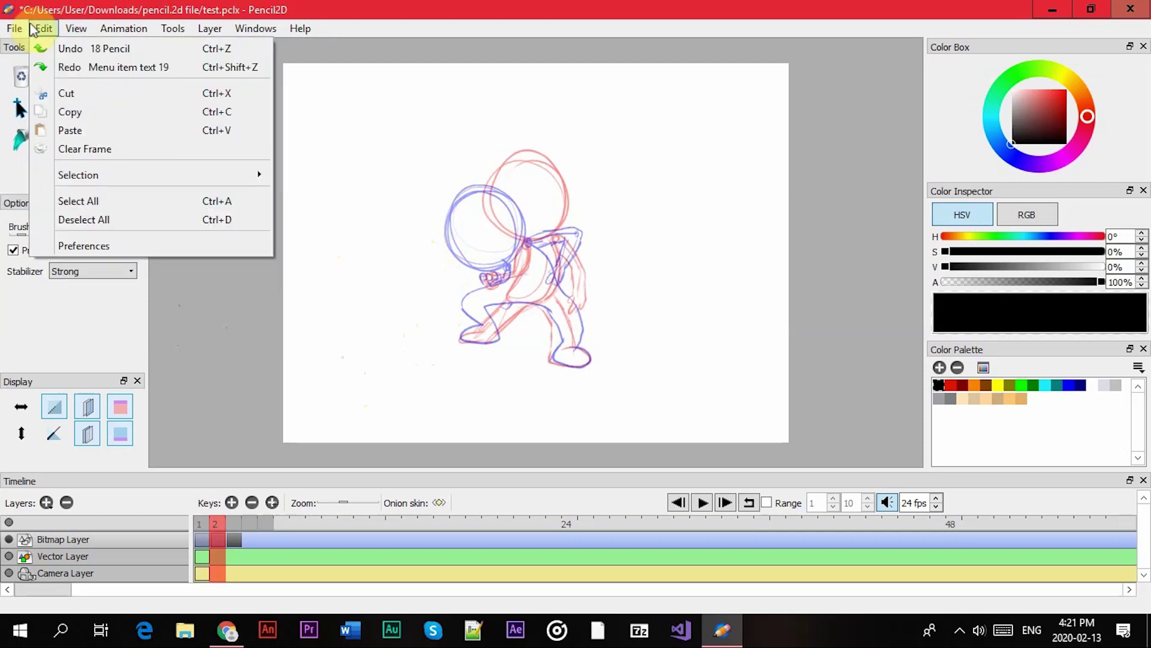
pyautogui.click(113, 244)
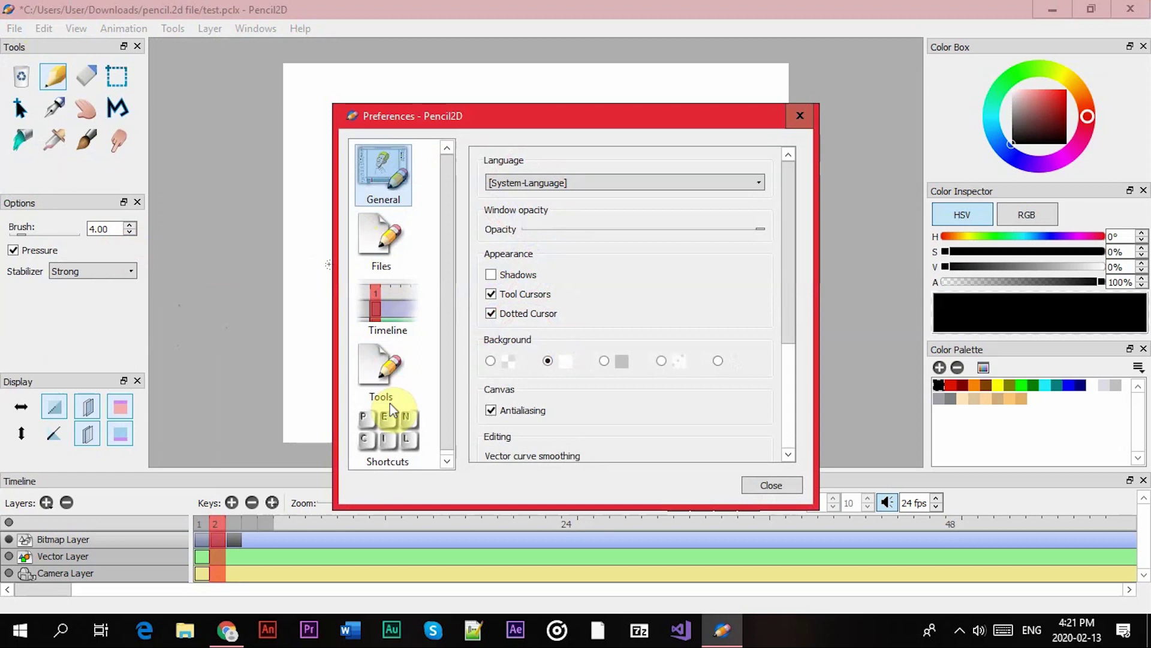
pyautogui.click(373, 382)
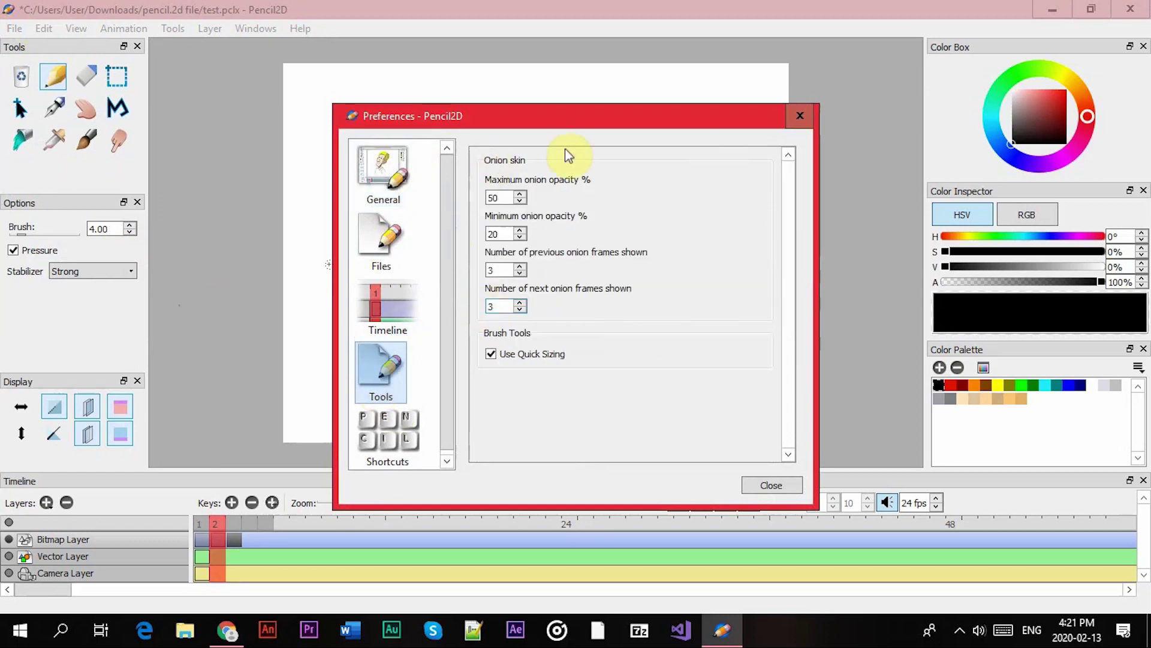
pyautogui.click(496, 197)
pyautogui.moveTo(525, 125); pyautogui.dragTo(820, 106)
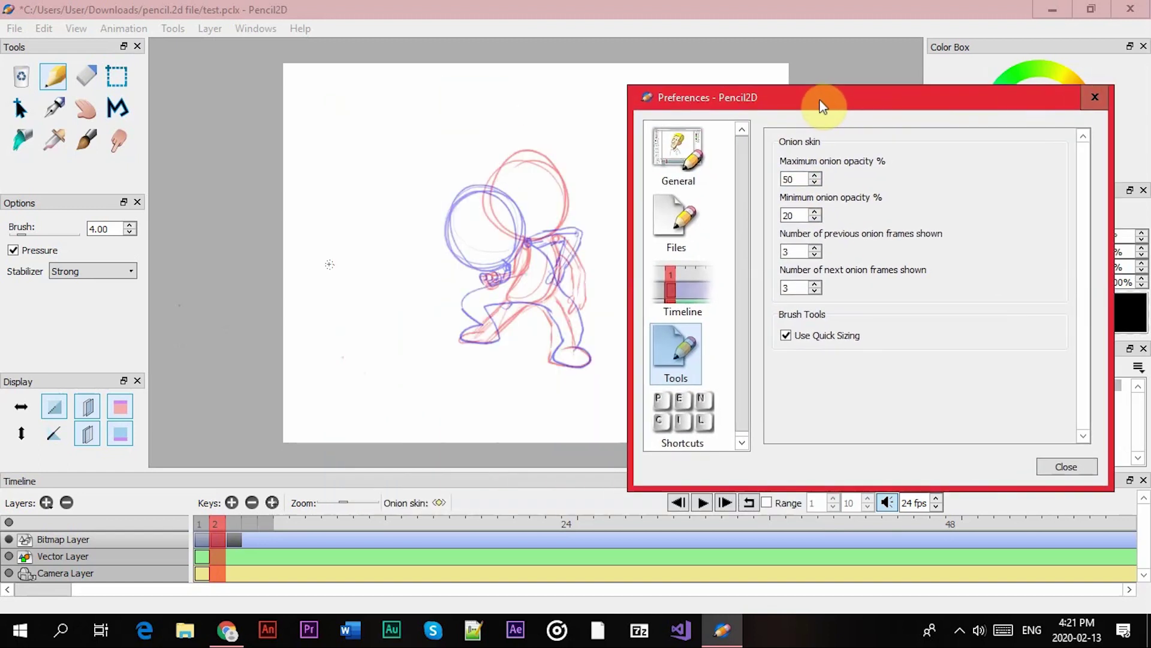
pyautogui.moveTo(820, 106); pyautogui.dragTo(840, 83)
pyautogui.write('42')
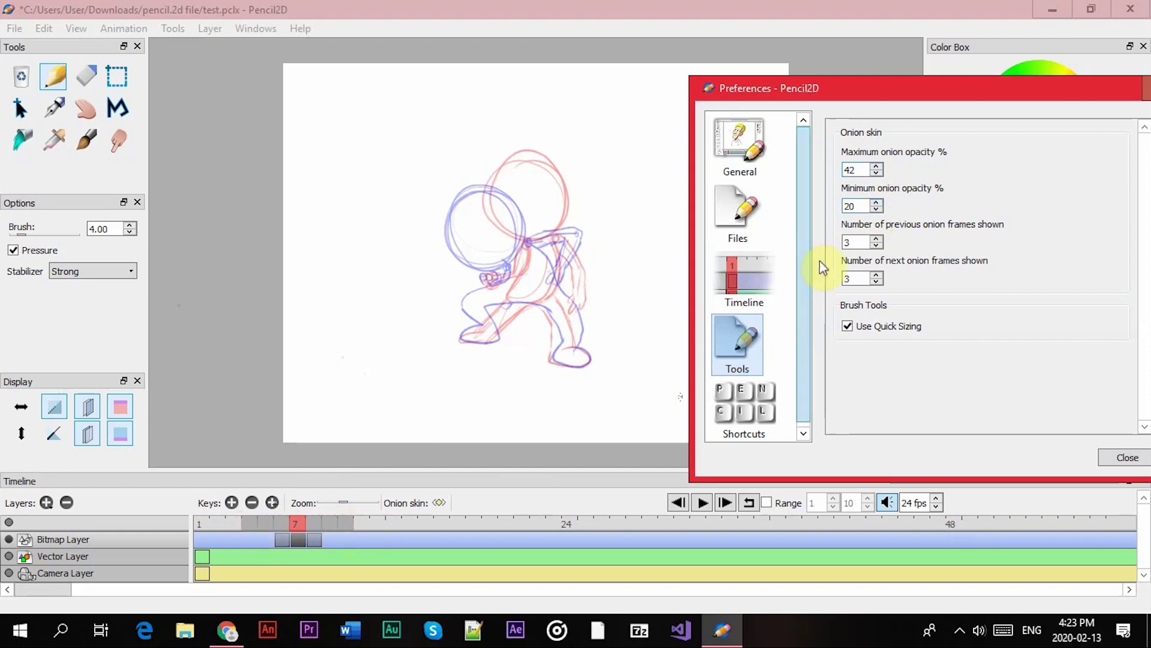
pyautogui.click(868, 243)
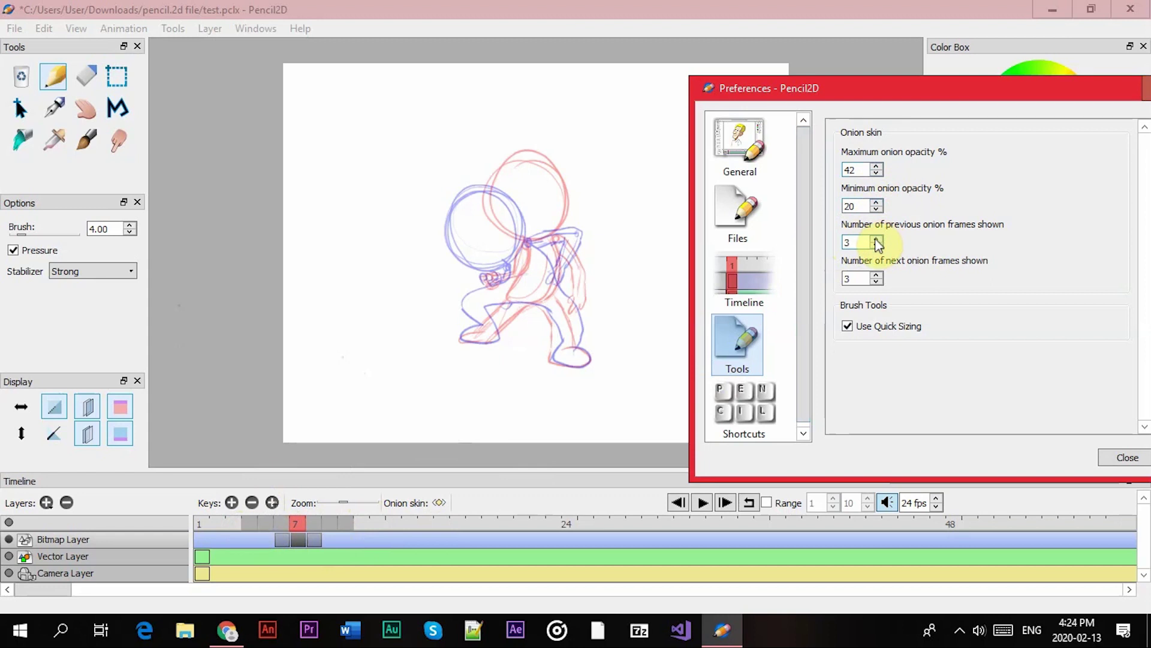
pyautogui.click(877, 247)
pyautogui.click(877, 246)
pyautogui.click(876, 246)
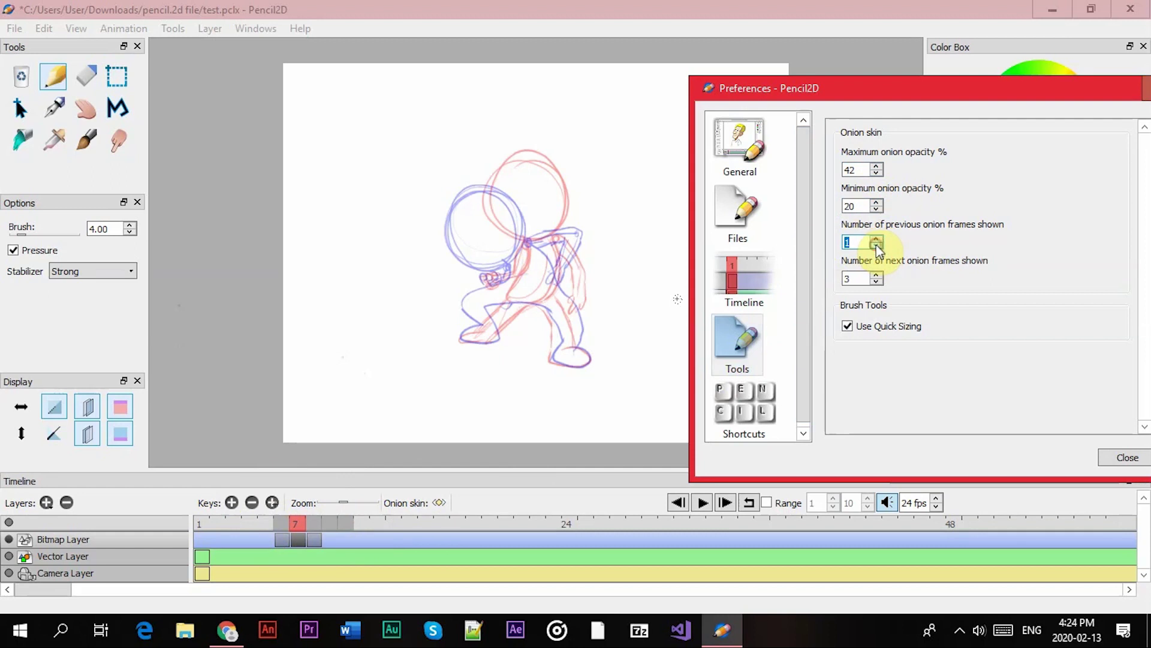
pyautogui.click(876, 246)
pyautogui.click(876, 238)
pyautogui.click(876, 236)
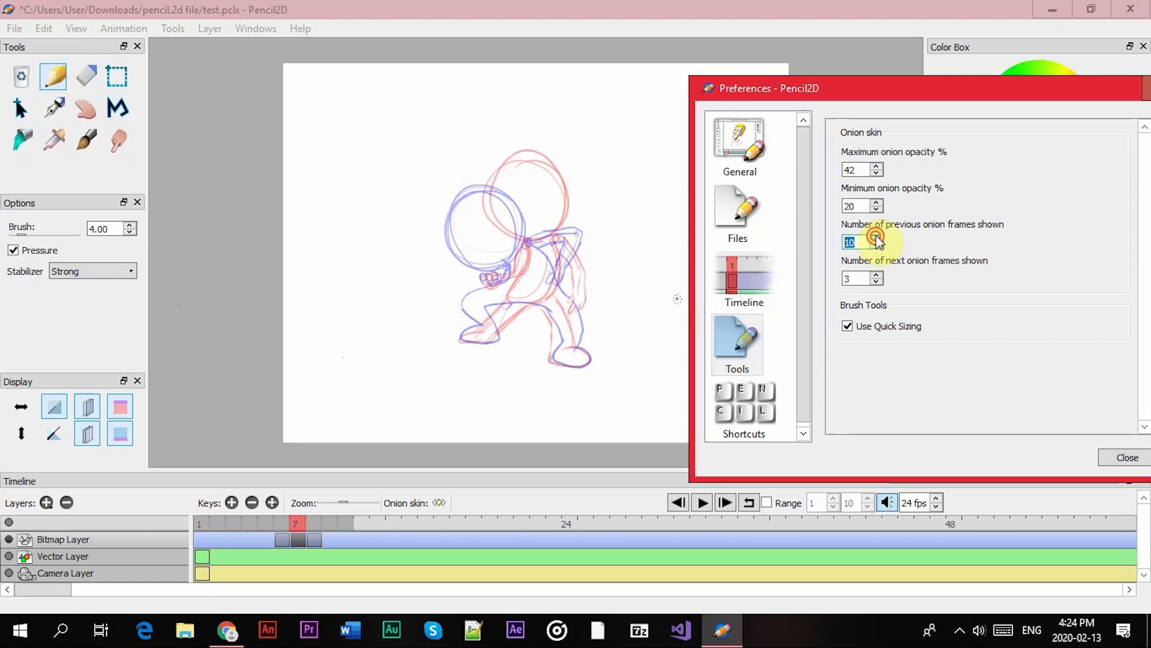
pyautogui.click(877, 240)
pyautogui.click(878, 248)
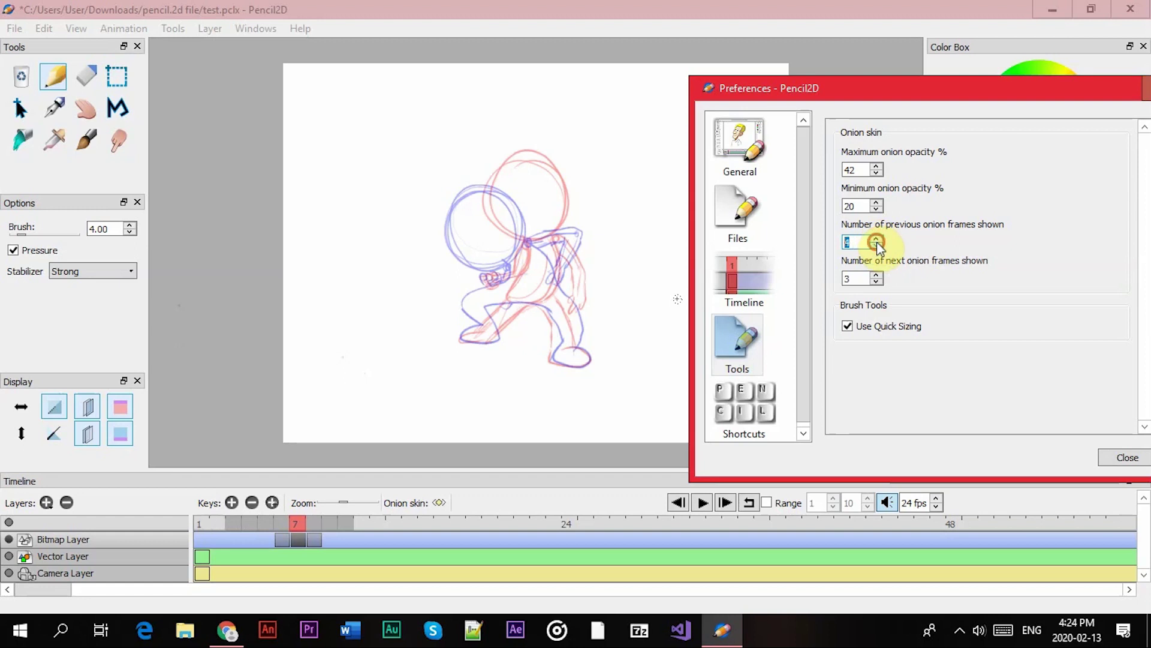
pyautogui.click(877, 247)
pyautogui.click(876, 247)
pyautogui.click(876, 274)
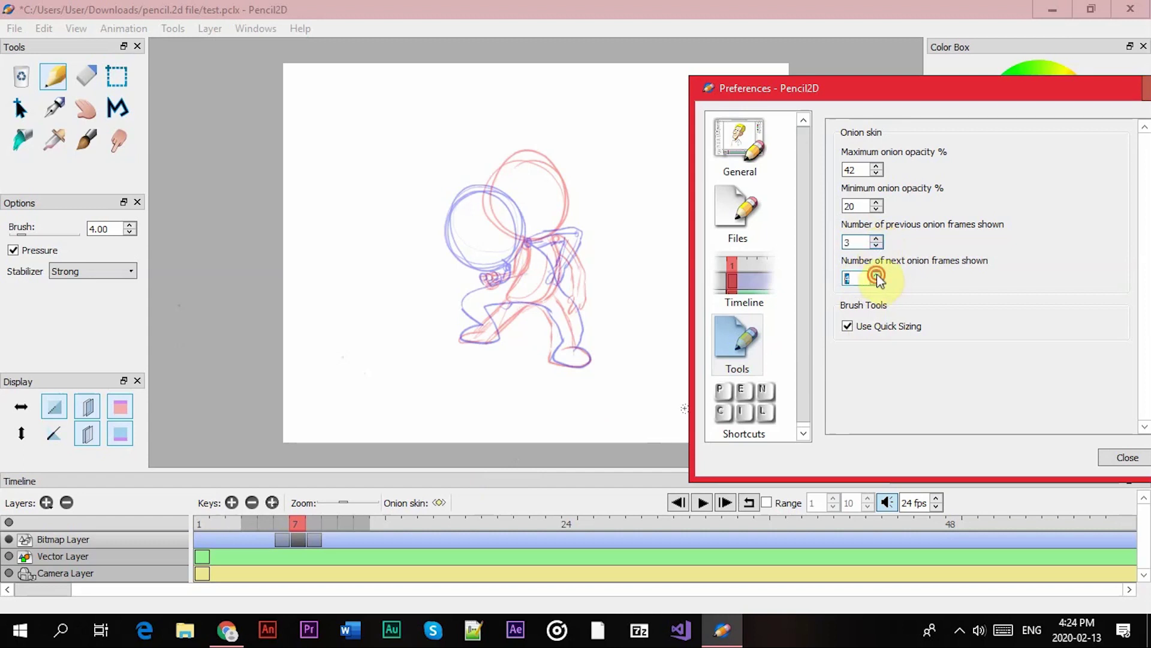
pyautogui.click(876, 273)
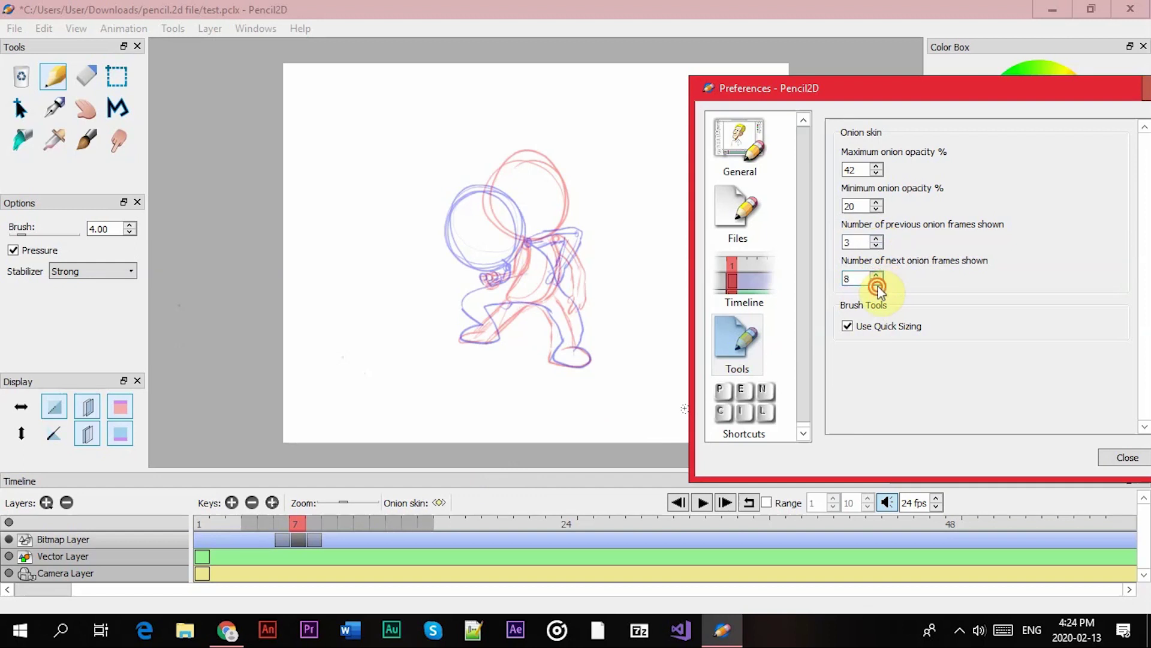
pyautogui.click(877, 283)
pyautogui.click(877, 283)
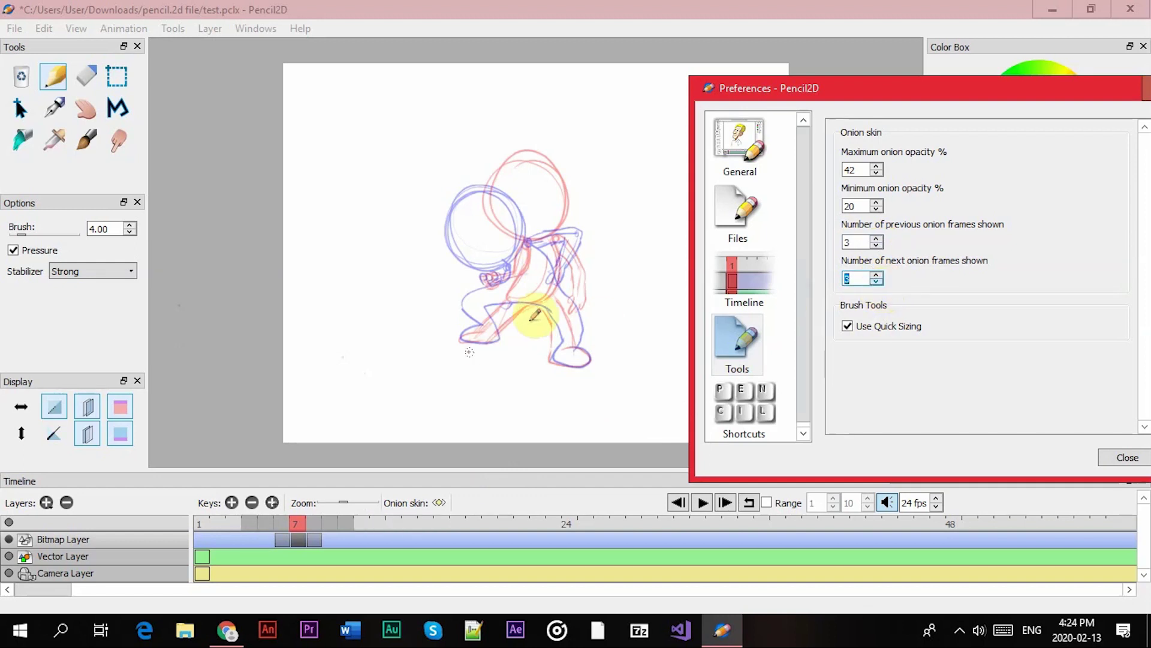
pyautogui.moveTo(310, 532)
pyautogui.mouseDown()
pyautogui.moveTo(268, 528)
pyautogui.moveTo(317, 514)
pyautogui.moveTo(295, 524)
pyautogui.mouseUp()
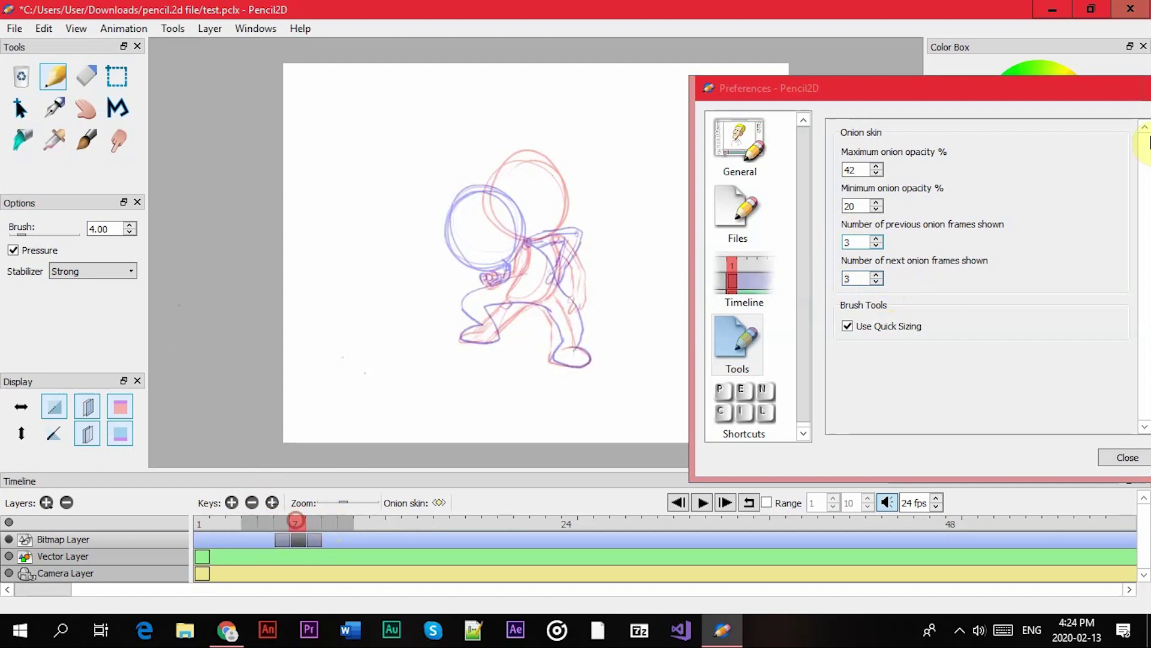
pyautogui.moveTo(1111, 88); pyautogui.dragTo(924, 81)
# - Close Preferences, keeping three previous and three next onion skin frames
pyautogui.click(942, 452)
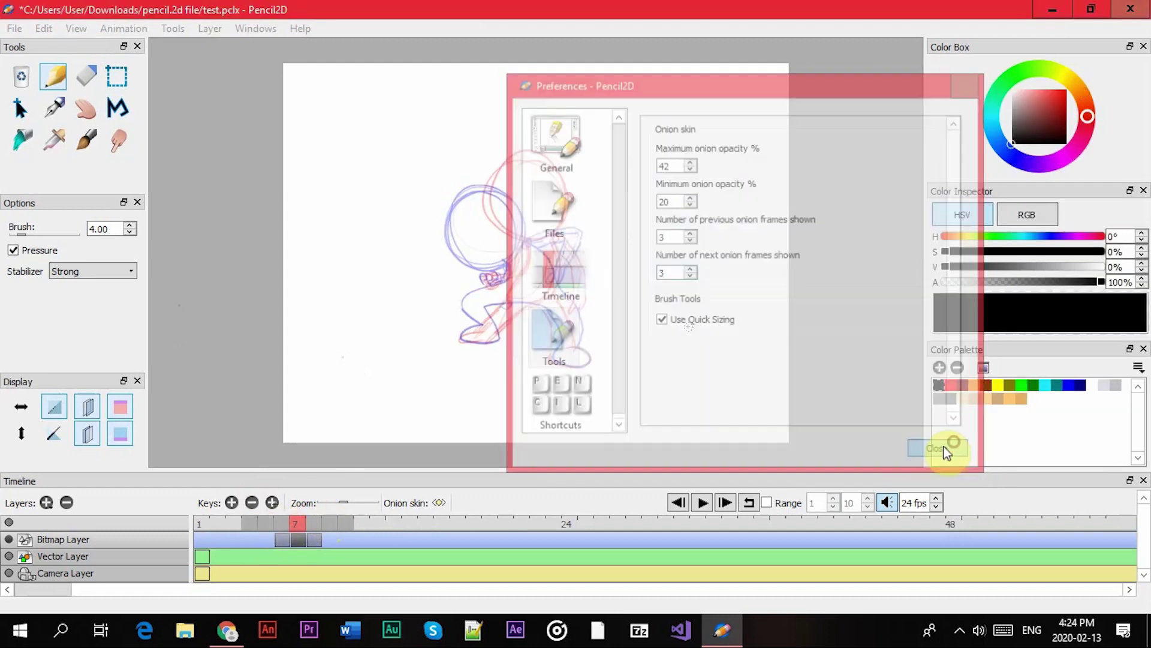